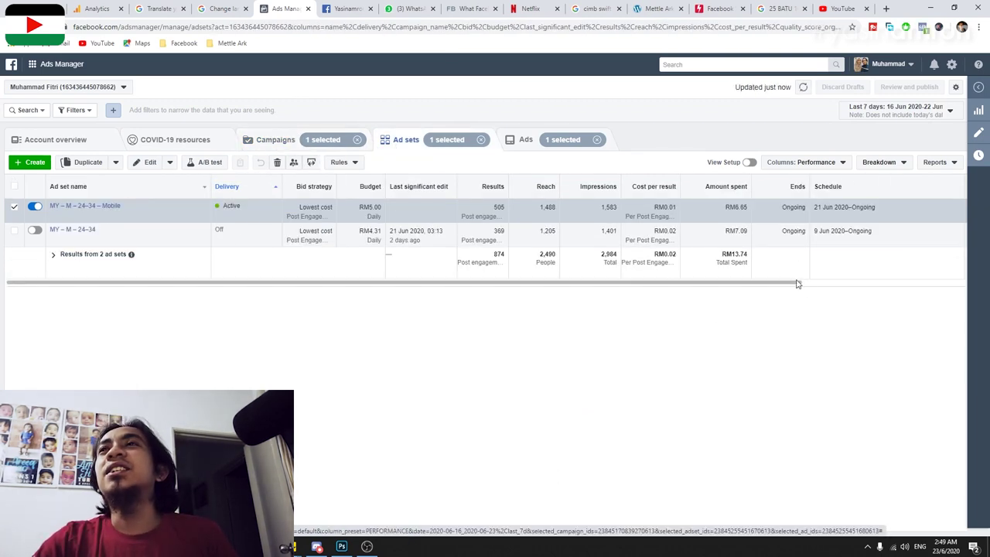
- Show the Video Engagement columns for the ad sets and set the reporting date range to yesterday
left_click(796, 163)
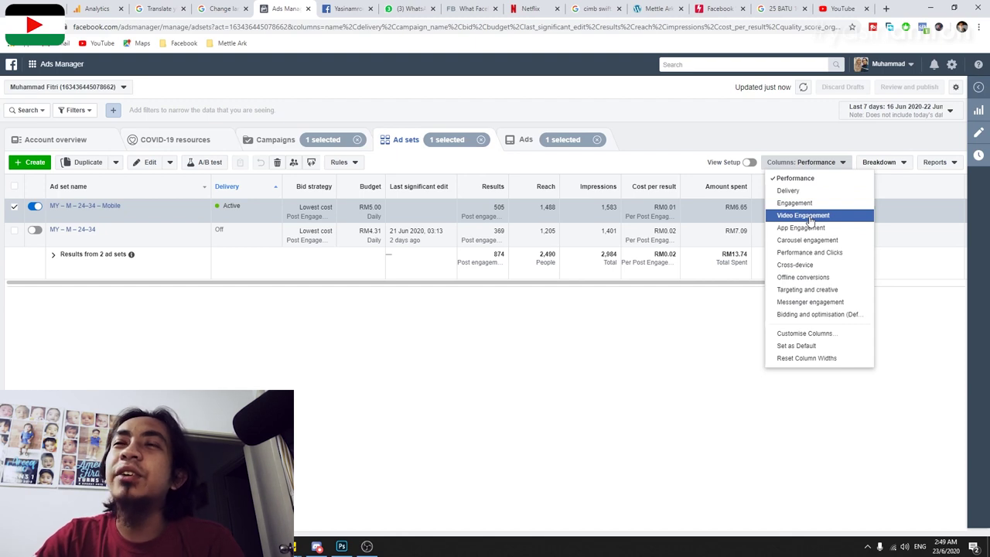
left_click(806, 216)
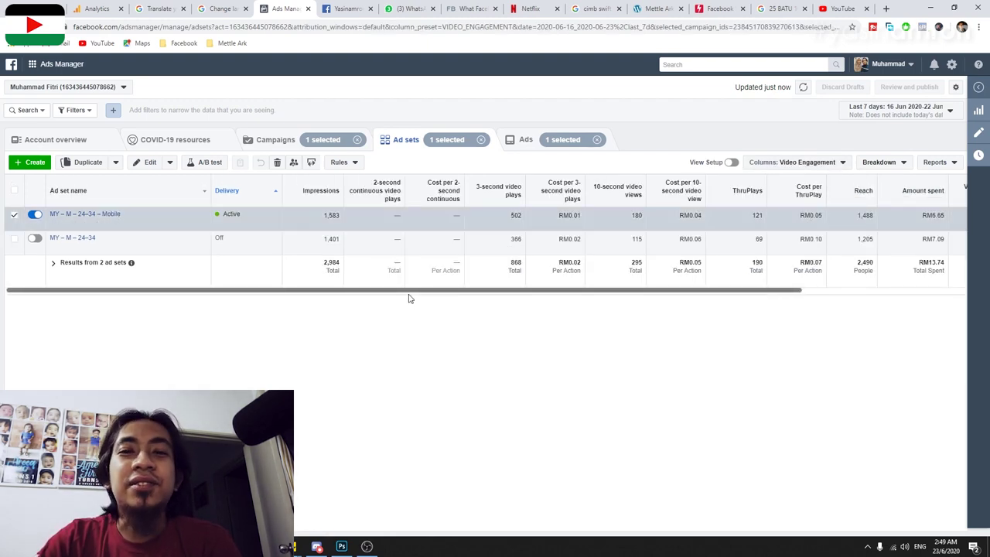
left_click_drag(409, 295, 681, 298)
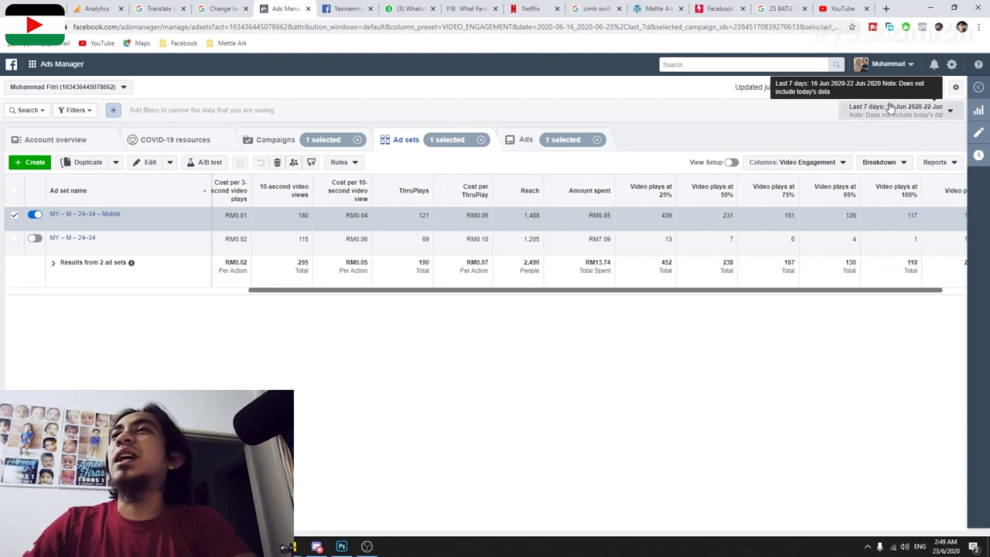
left_click(897, 110)
left_click(917, 178)
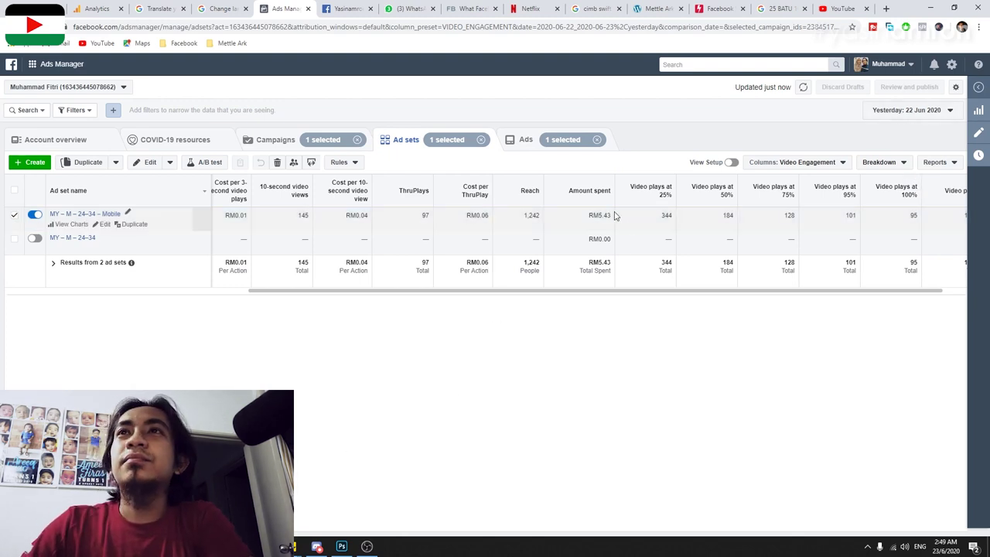
- Examine the mobile ad set's amount spent and its video plays at 25%, 50%, 75%, 95% and 100%
left_click_drag(599, 215, 611, 215)
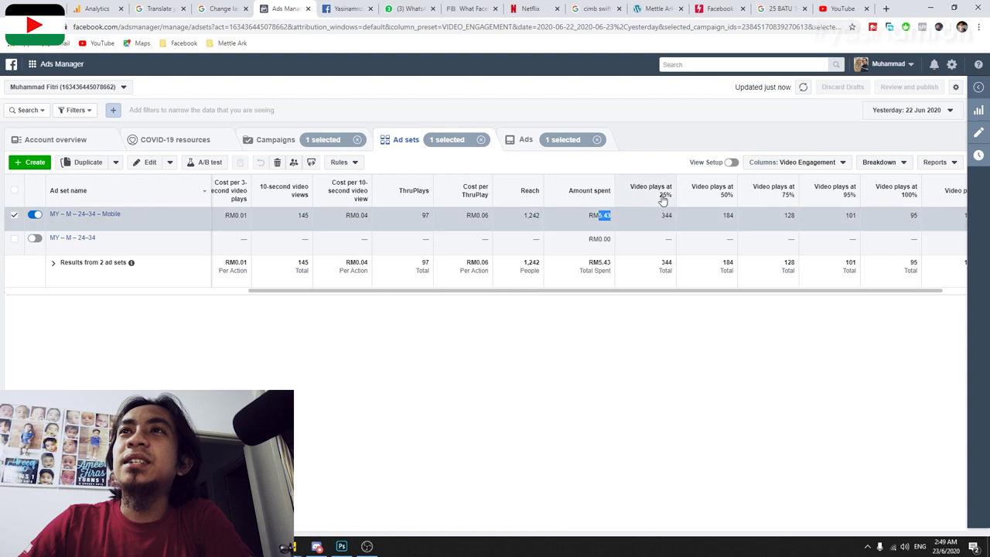
left_click_drag(631, 291, 657, 291)
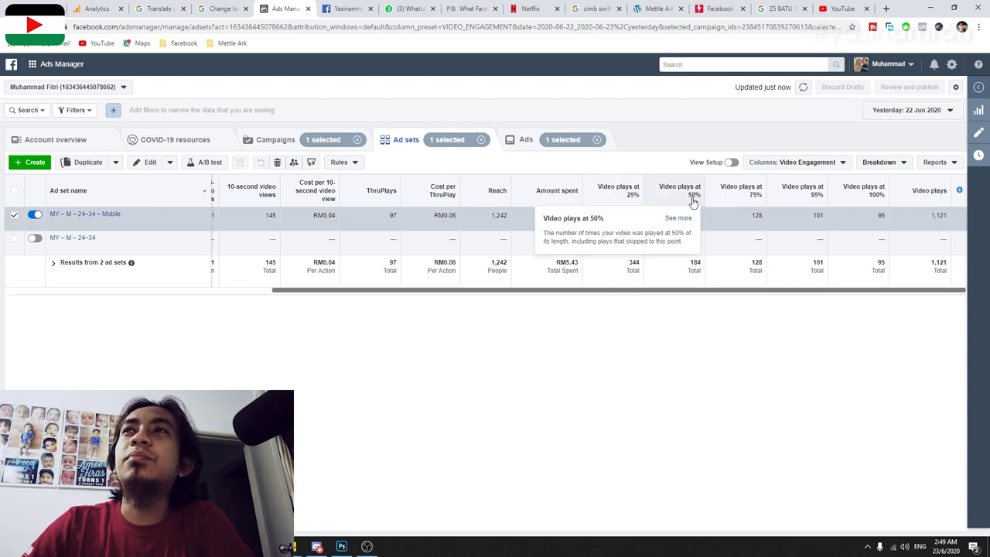
mouse_move(757, 200)
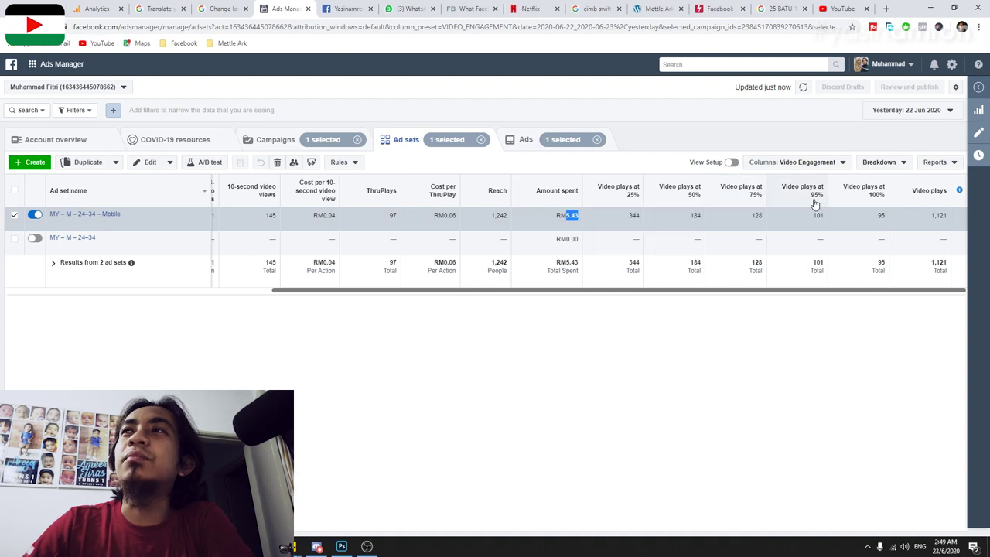
mouse_move(878, 198)
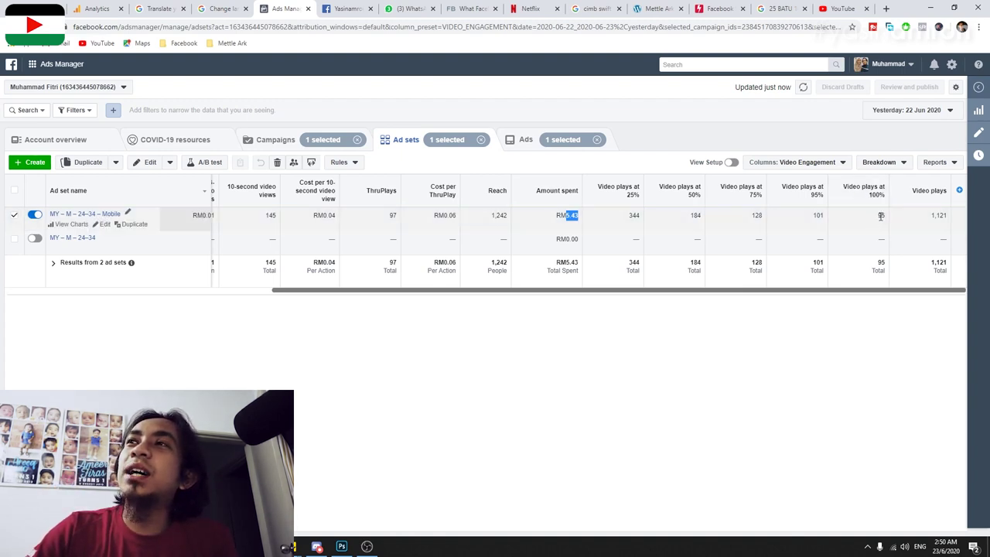
mouse_move(868, 202)
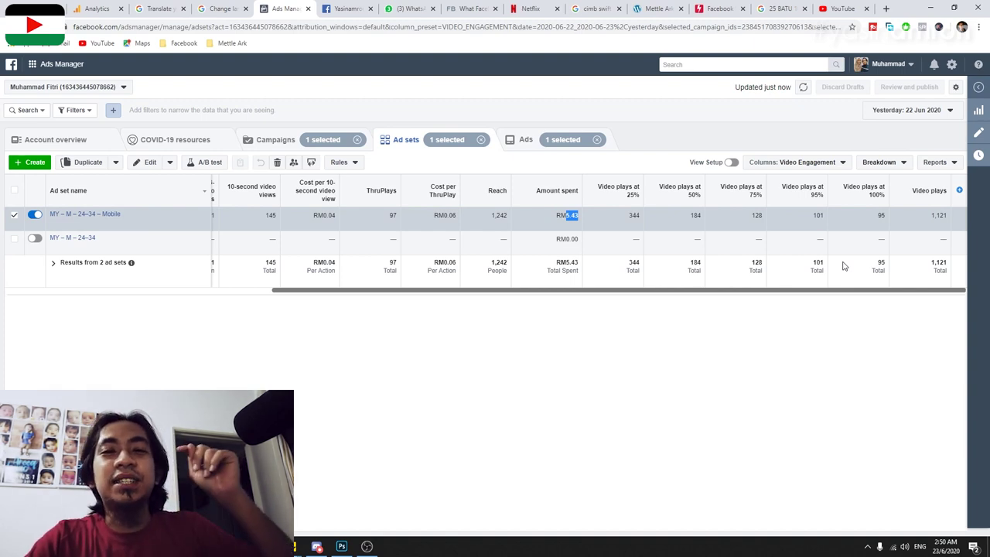
- Open the Audiences page of the ad account
left_click(34, 68)
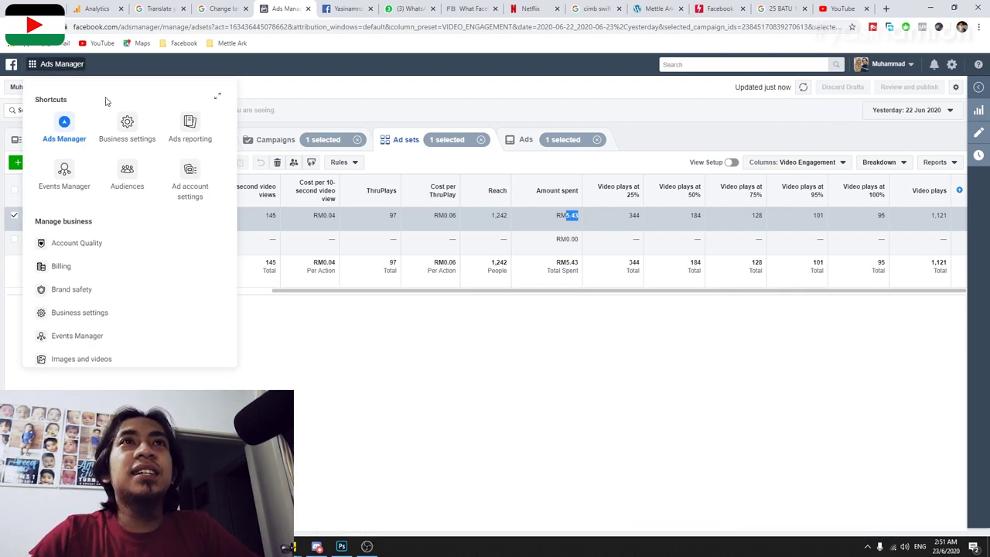
left_click(128, 172)
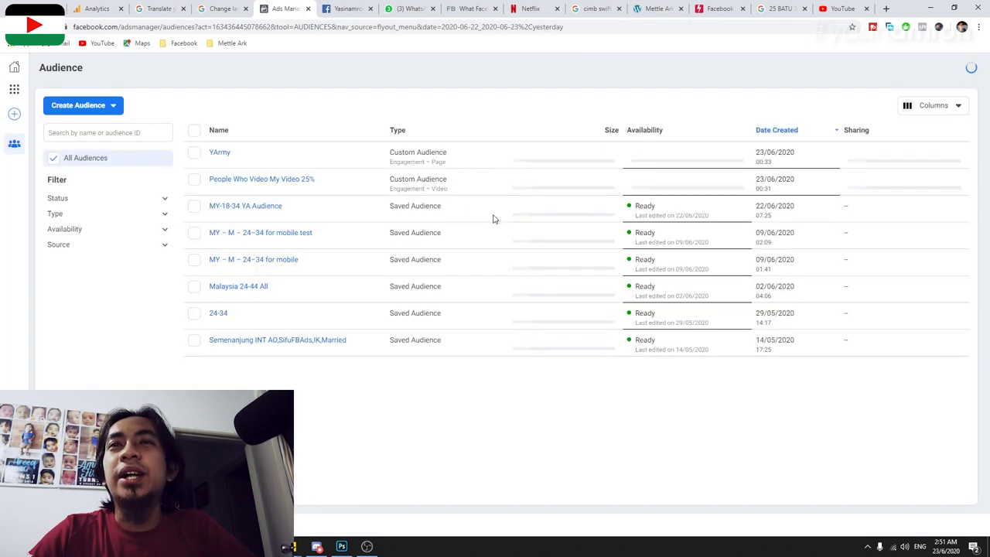
mouse_move(228, 184)
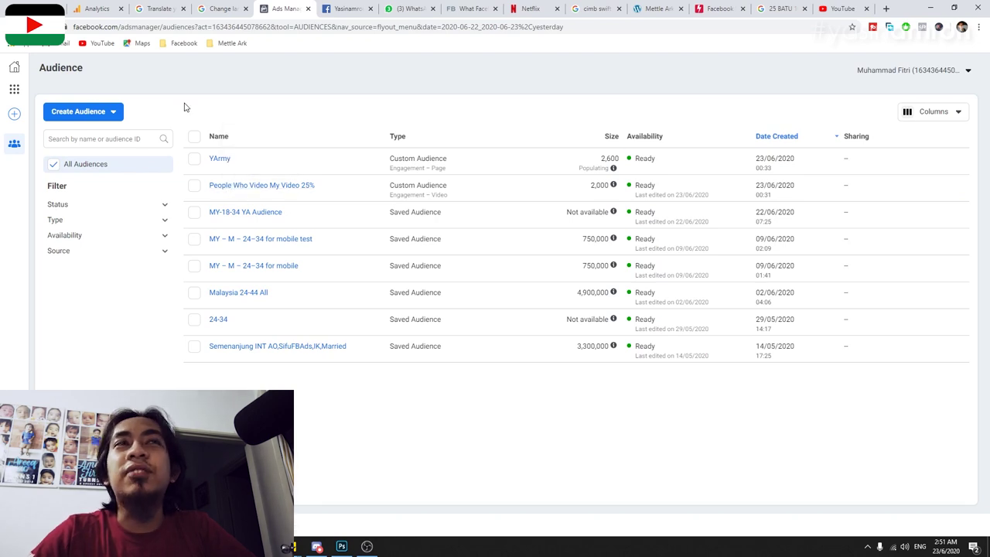
- Start a video-based Custom Audience of people who have watched at least 25% of your video
left_click(91, 116)
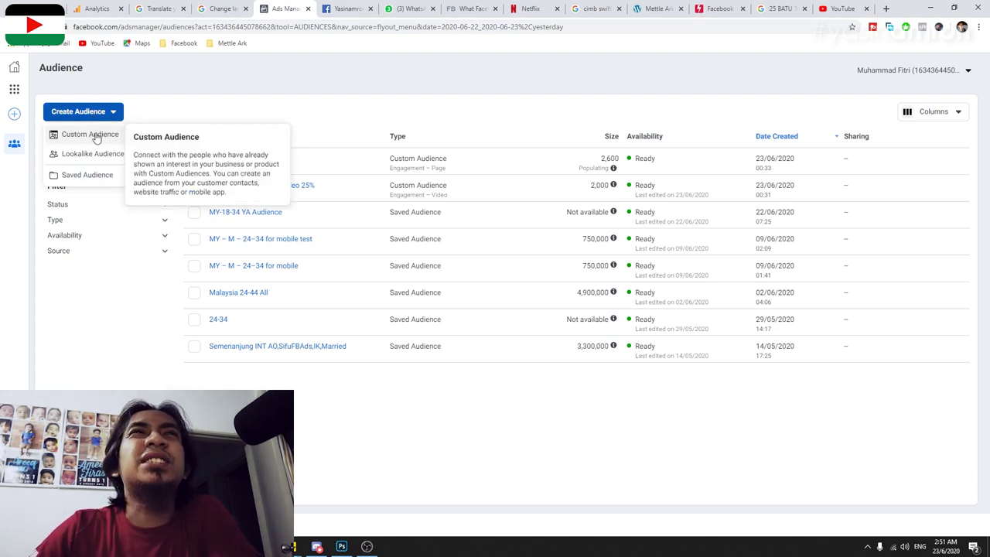
left_click(95, 136)
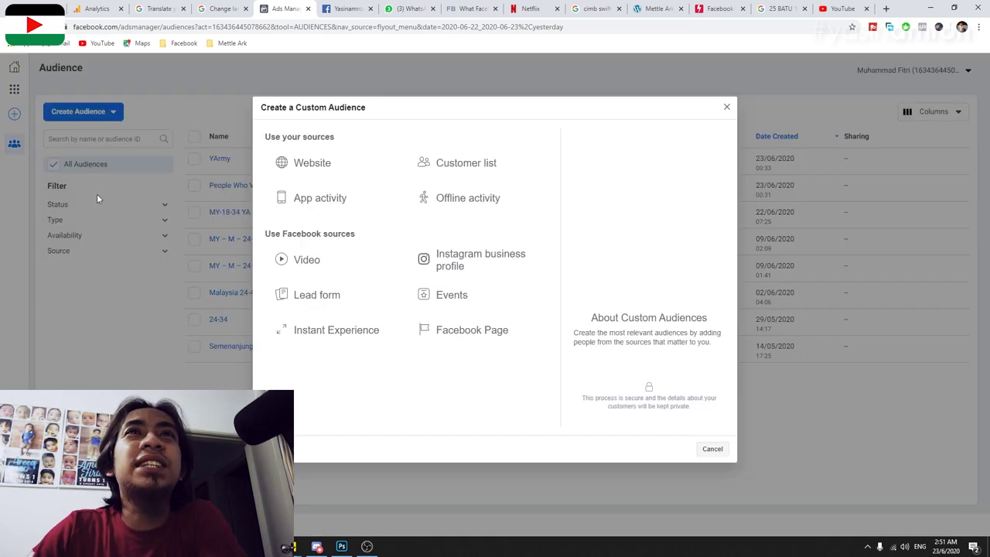
left_click(326, 266)
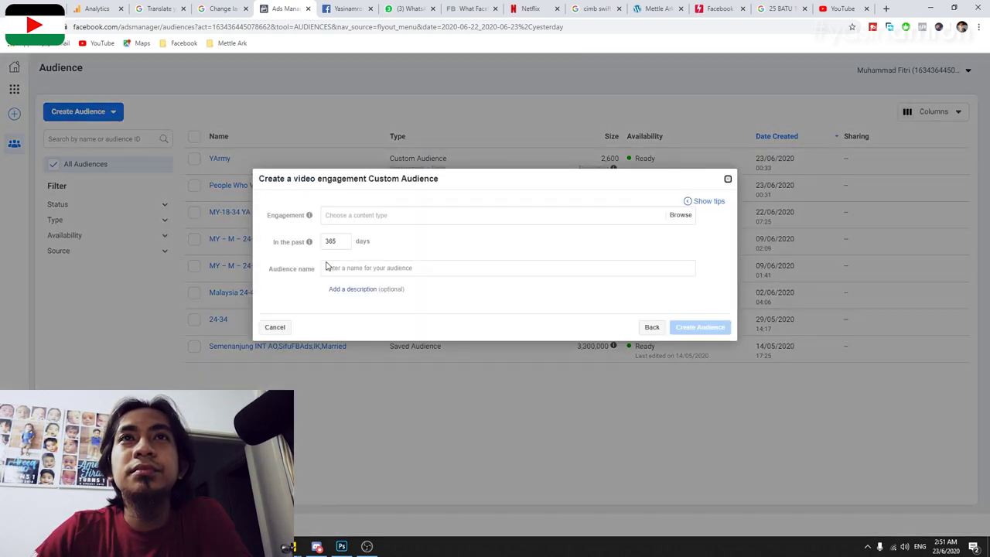
left_click(459, 217)
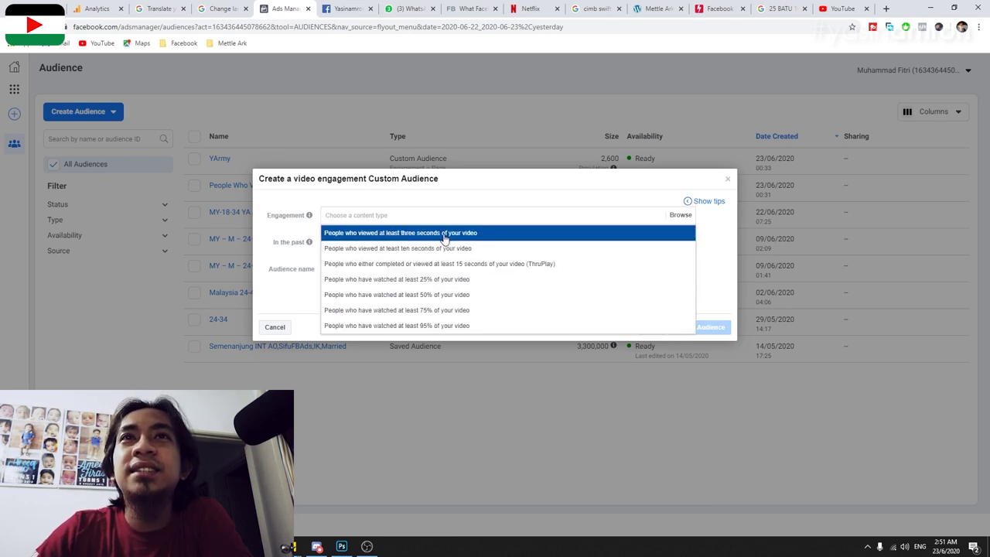
left_click(430, 286)
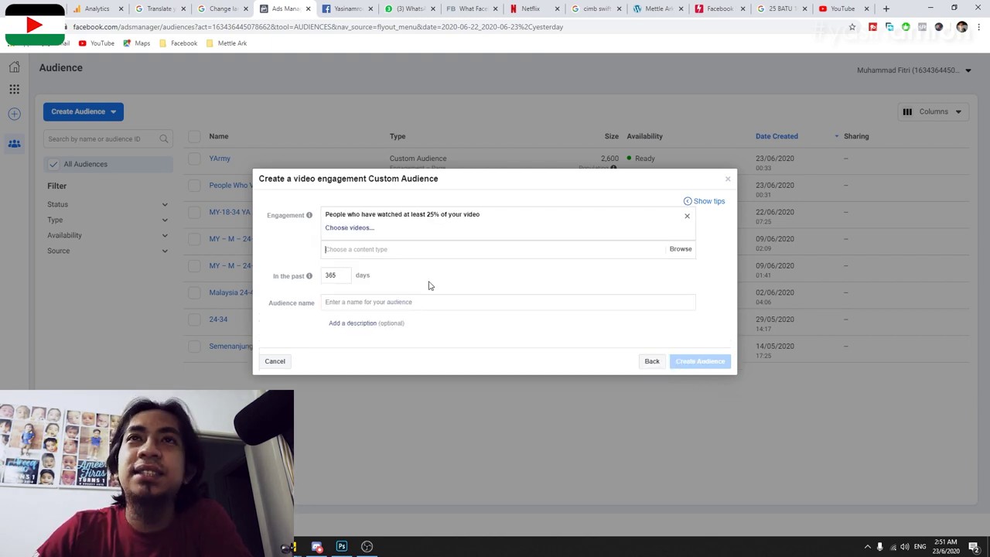
- List the videos of the Yasinamron Facebook Page as the source for the 25% engagement rule
left_click(352, 228)
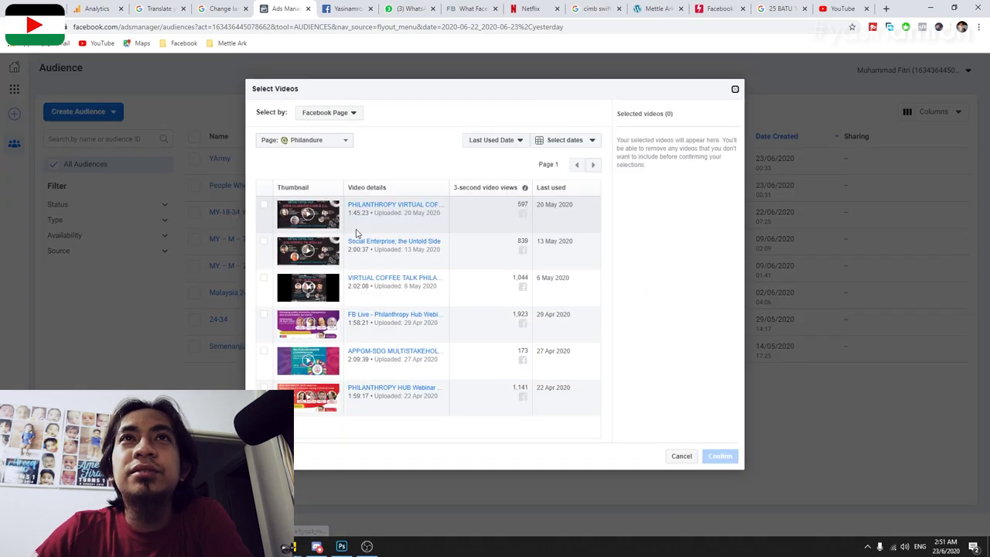
left_click(328, 114)
left_click(330, 119)
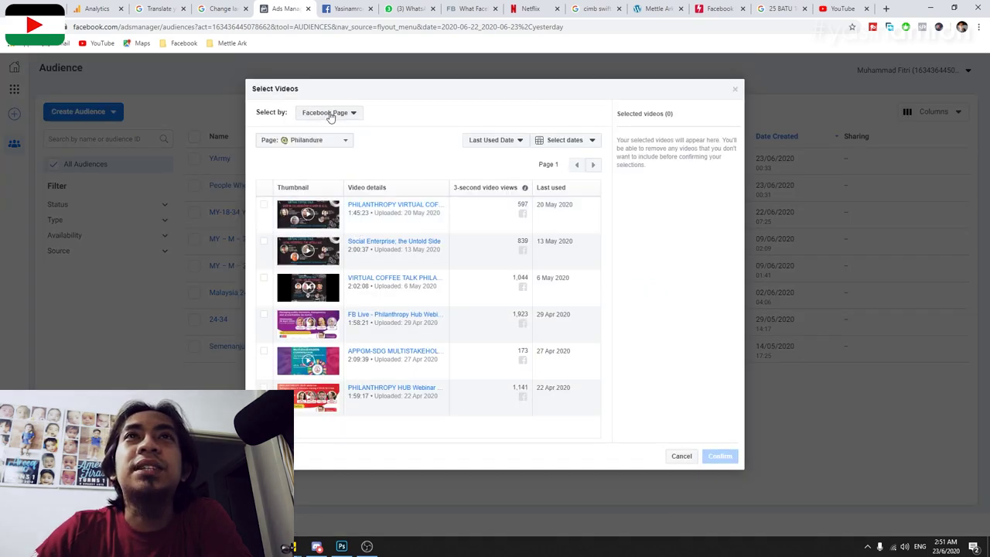
left_click(322, 145)
scroll(322, 283, "down", 10)
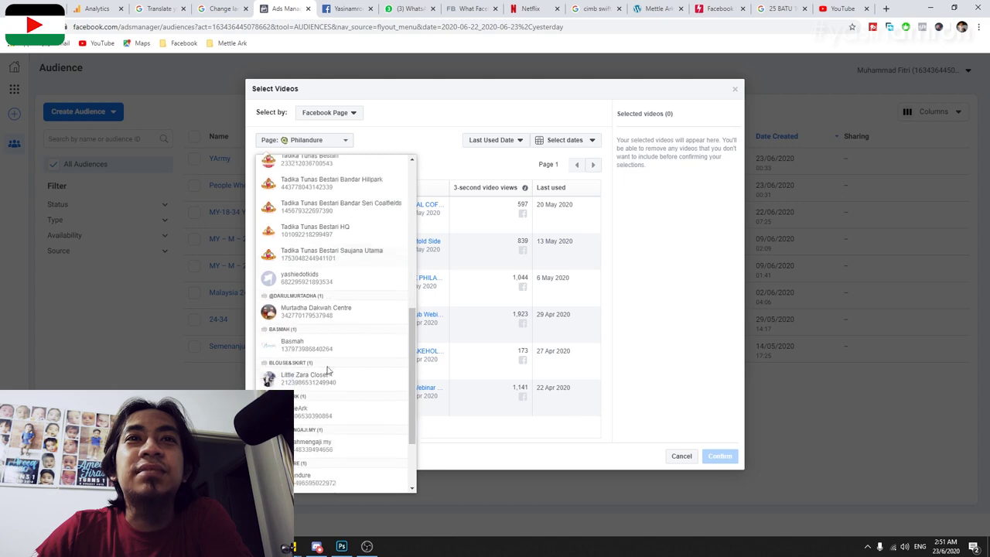
left_click(309, 445)
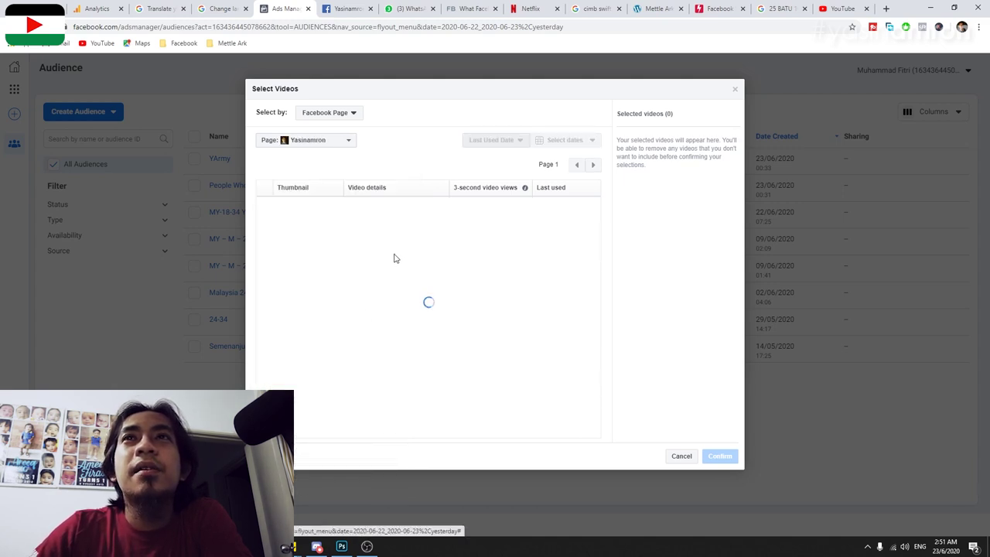
- Add the video "fb ads Template 1080x1080.mp4" from page 3 of the list to the engagement rule
left_click(593, 164)
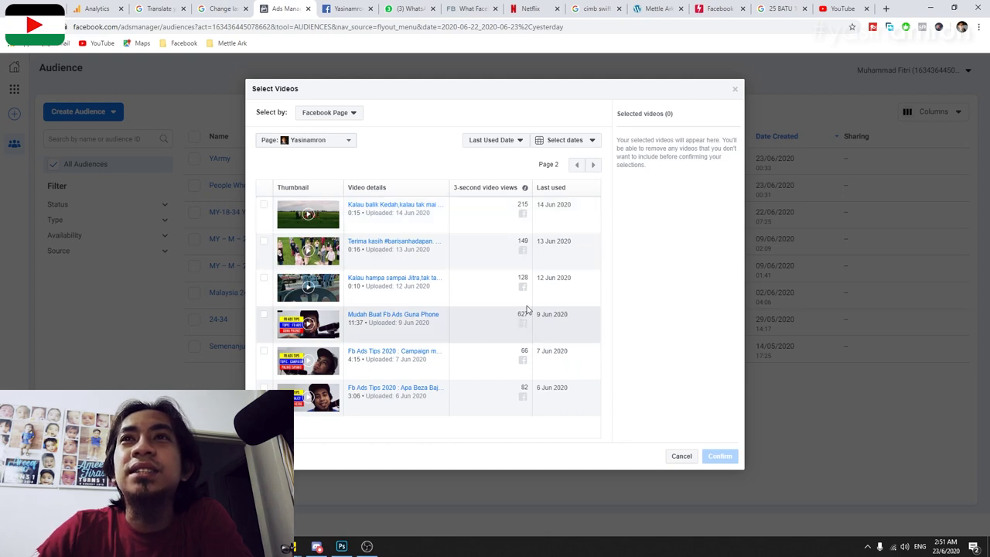
left_click(593, 165)
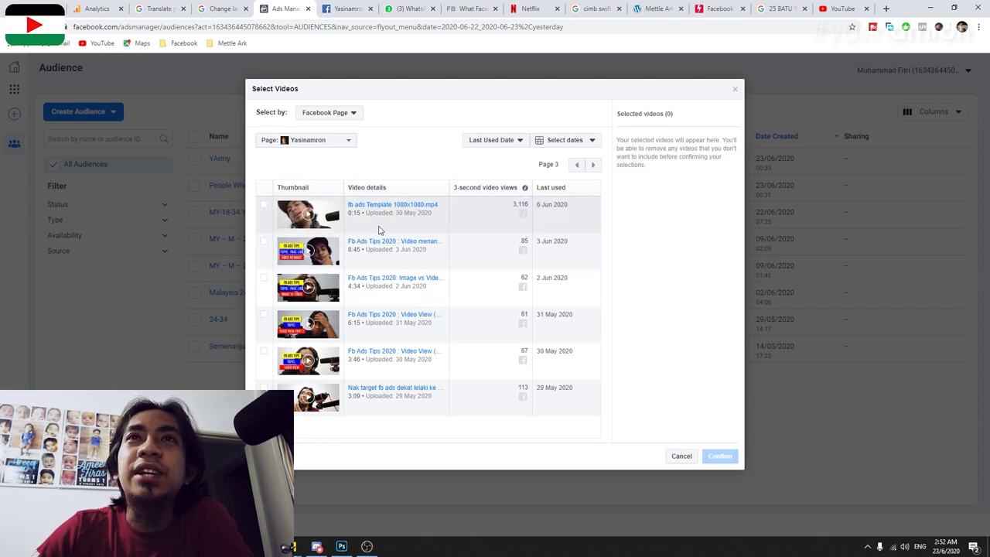
left_click(264, 209)
left_click(719, 455)
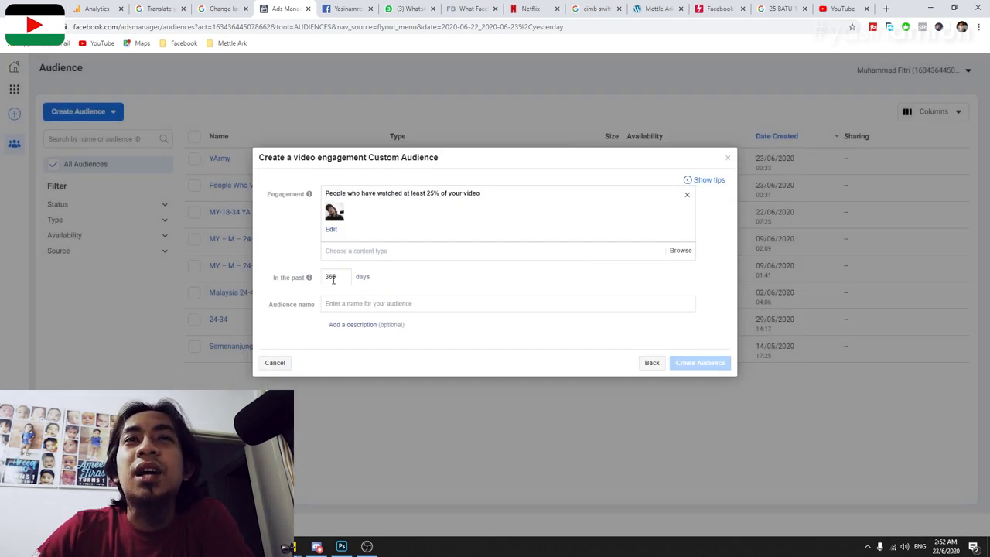
- Enter "adas" as the audience name and discard the Custom Audience without creating it
mouse_move(309, 280)
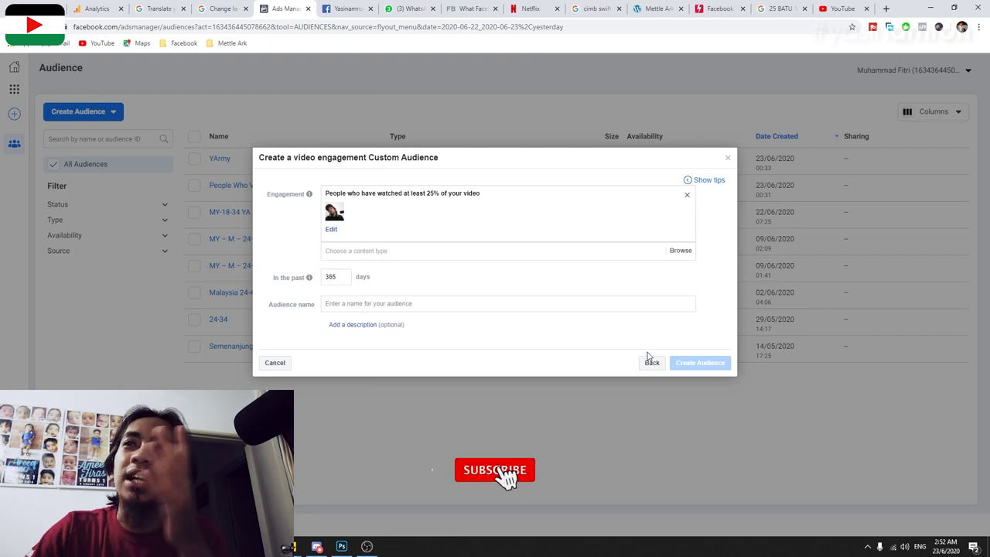
left_click(366, 309)
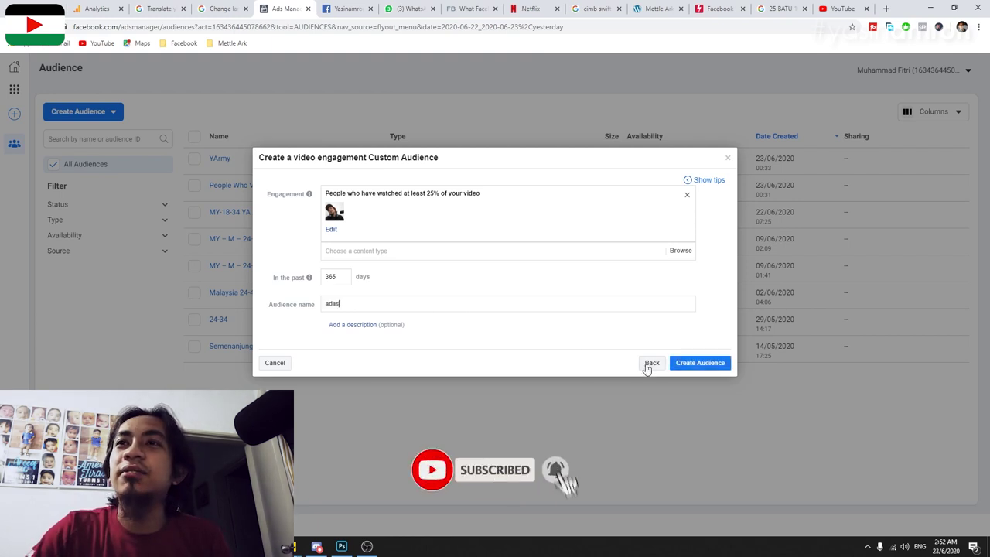
left_click(651, 363)
left_click(709, 449)
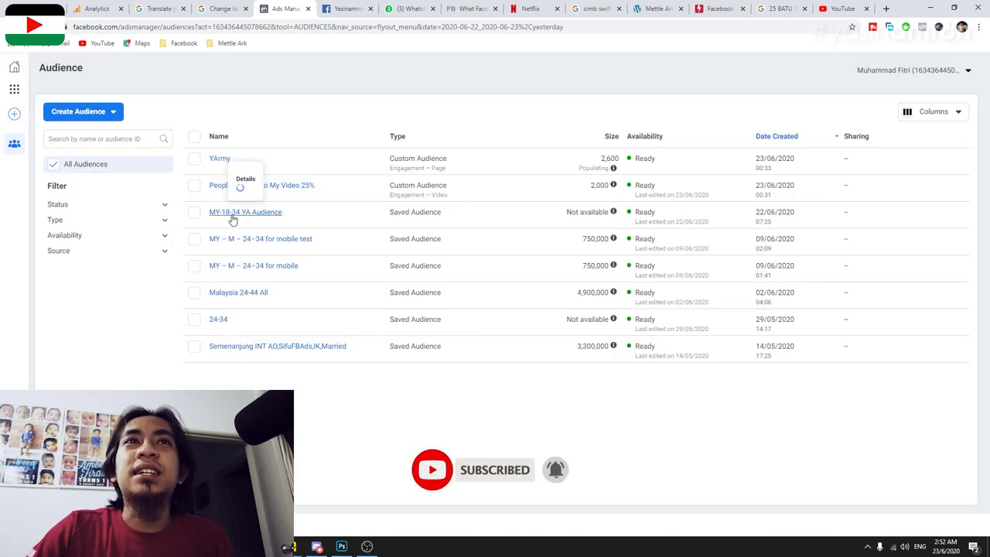
- Review the summary and edit settings of the "People Who Video My Video 25%" audience, leaving them unedited, and close its details
left_click(282, 188)
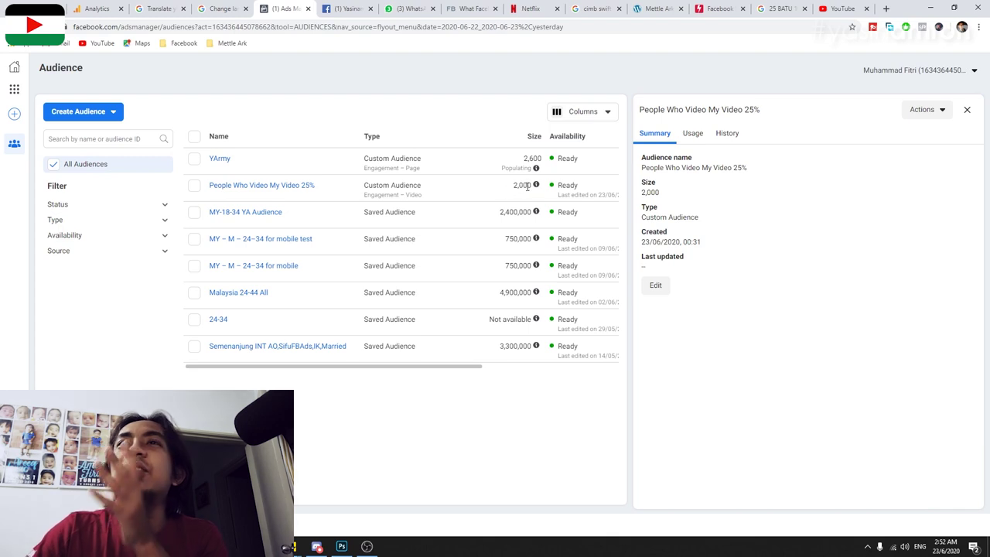
mouse_move(535, 185)
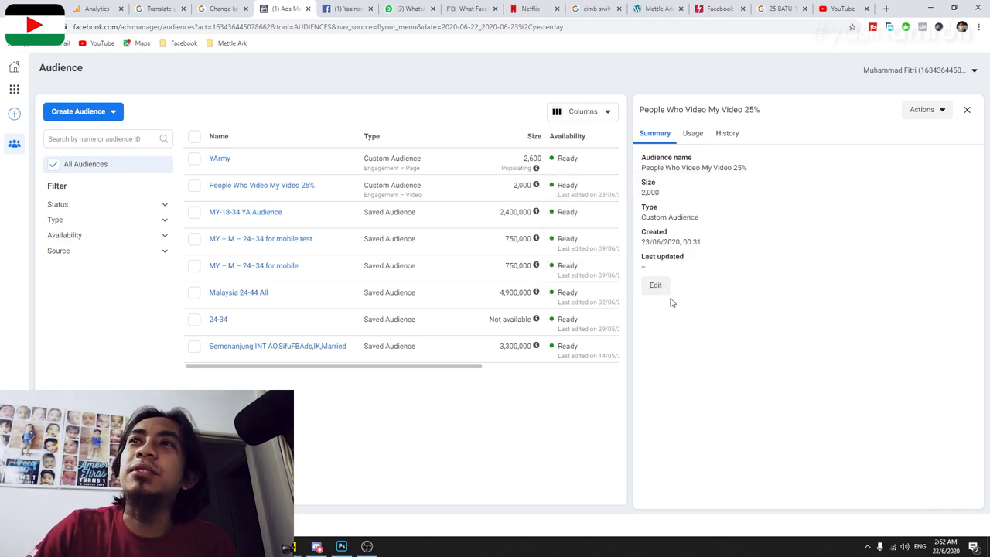
left_click(656, 286)
left_click(728, 105)
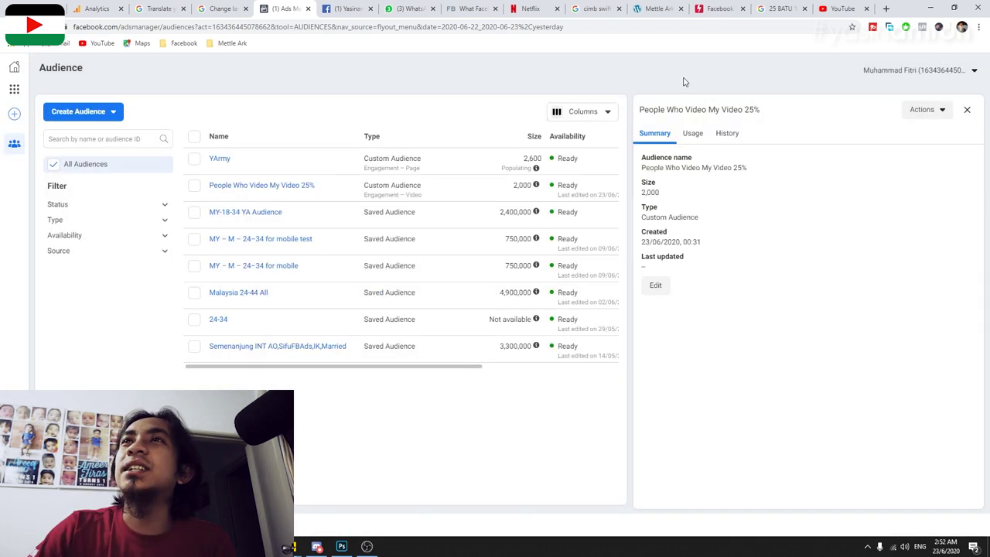
left_click(967, 110)
- Return from the Audiences page to the campaign list in Ads Manager
left_click(14, 67)
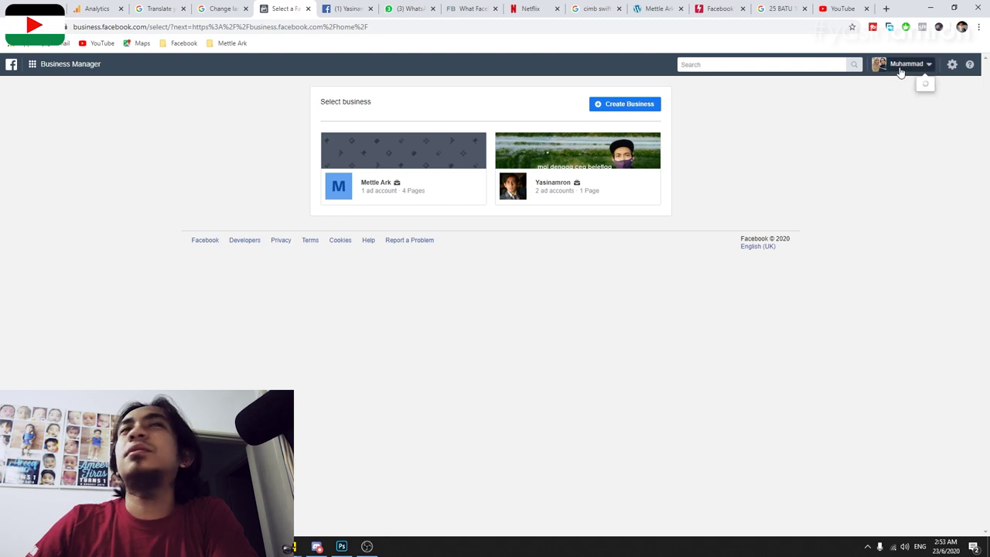
left_click(66, 63)
left_click(63, 126)
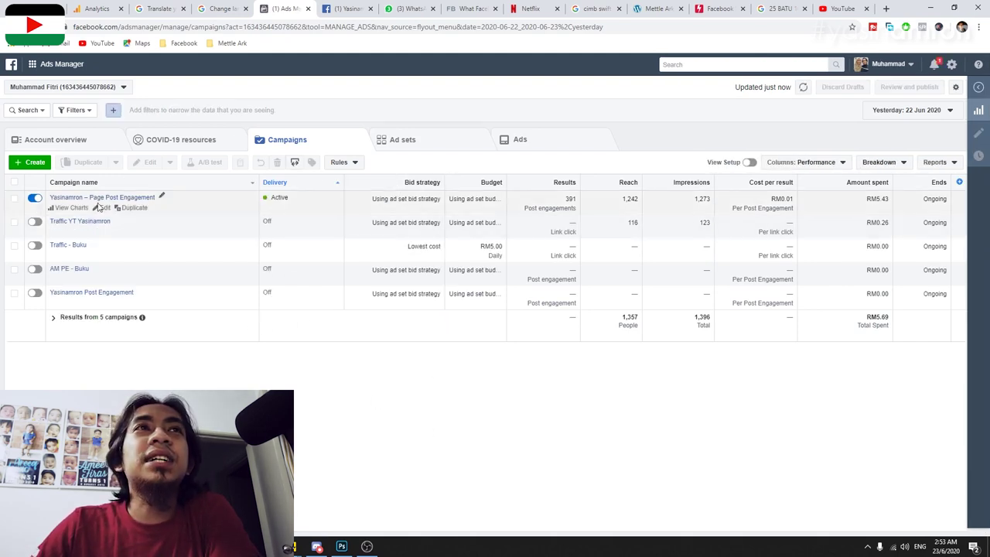
- Start a new campaign from scratch with Engagement as its marketing objective
left_click(28, 165)
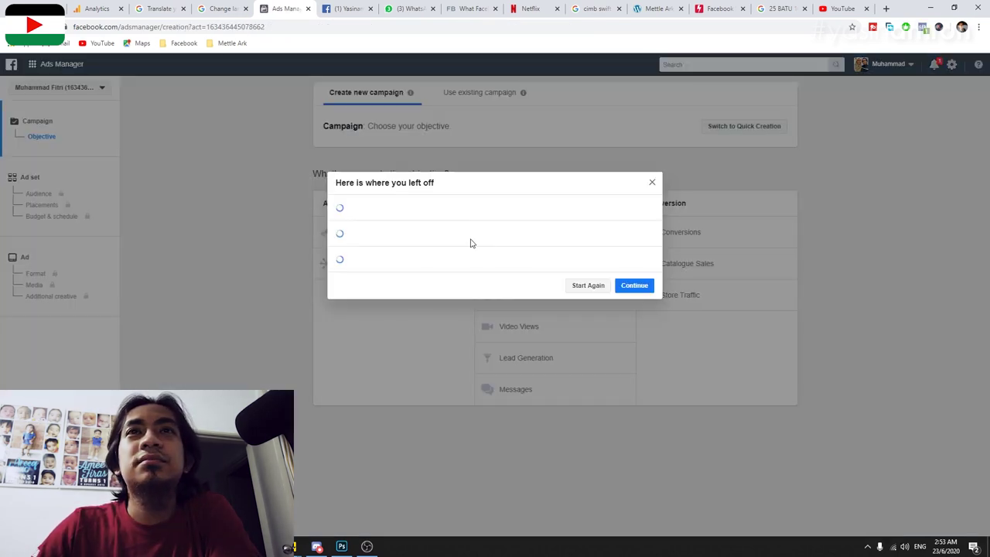
left_click(609, 461)
left_click(552, 266)
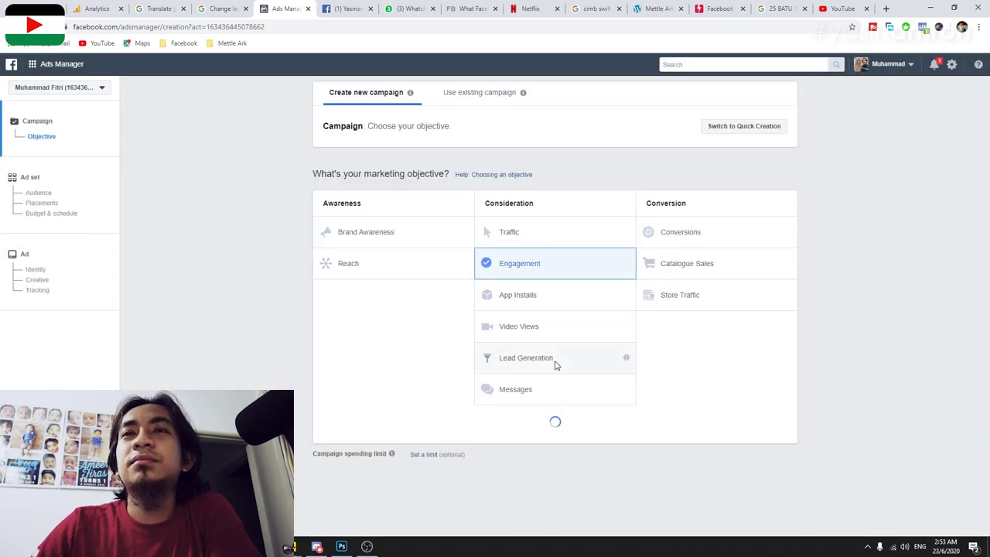
scroll(553, 398, "down", 1)
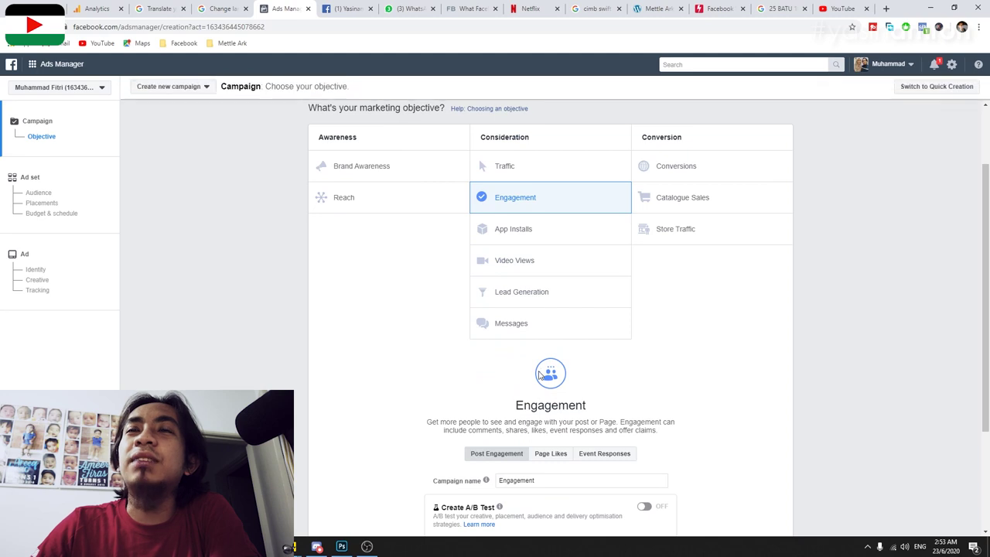
- Continue to the ad set settings, keeping the Post Engagement type with A/B test and campaign budget optimisation off
scroll(623, 404, "down", 2)
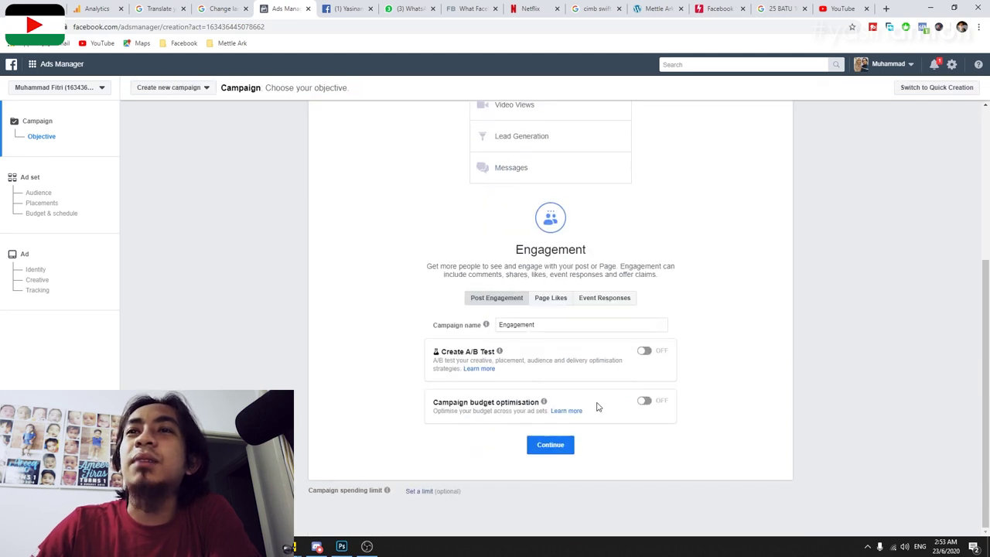
left_click(560, 446)
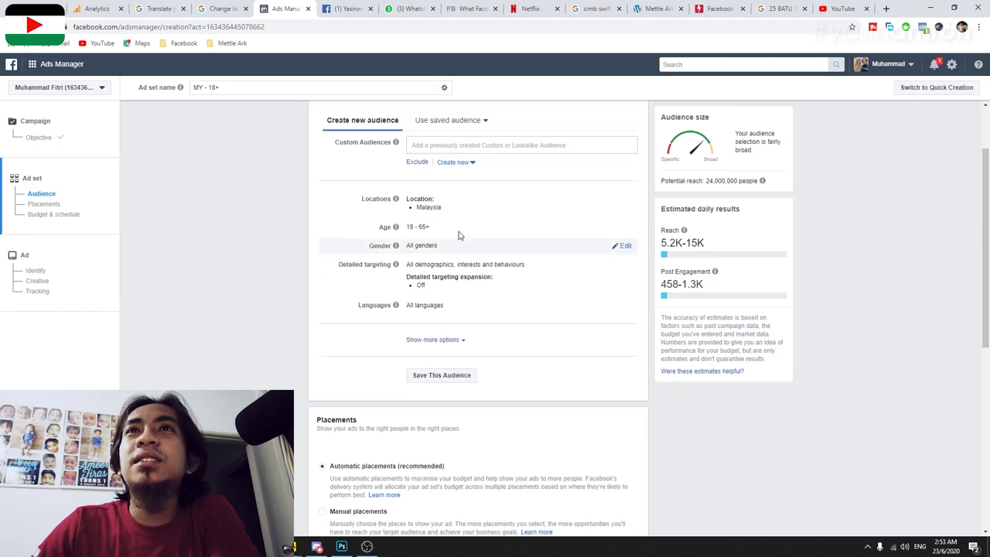
left_click(451, 133)
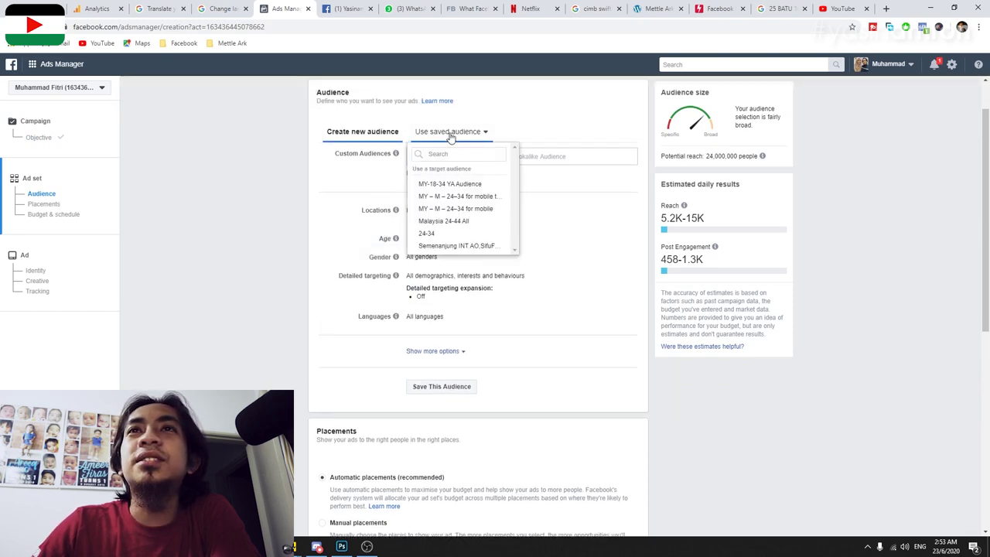
scroll(456, 224, "down", 1)
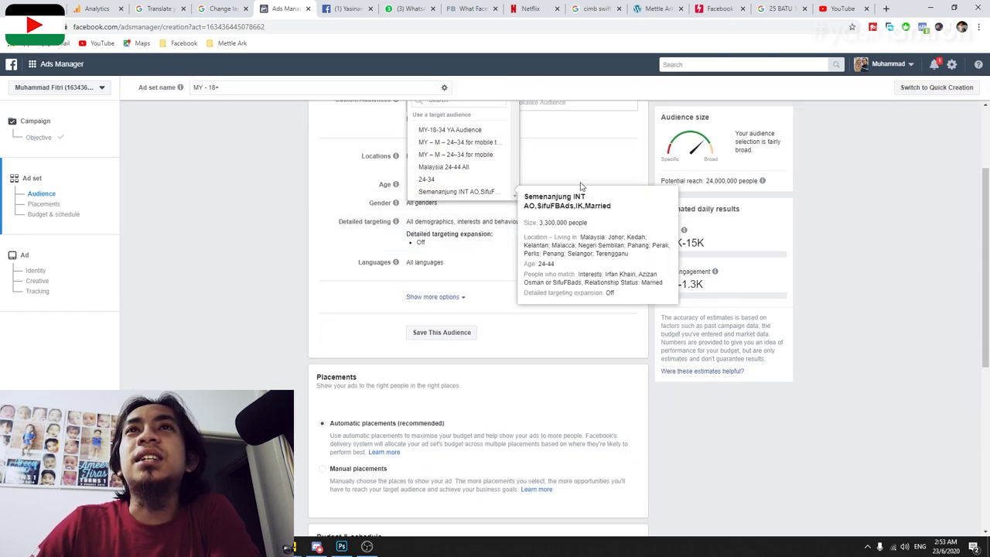
scroll(373, 194, "up", 2)
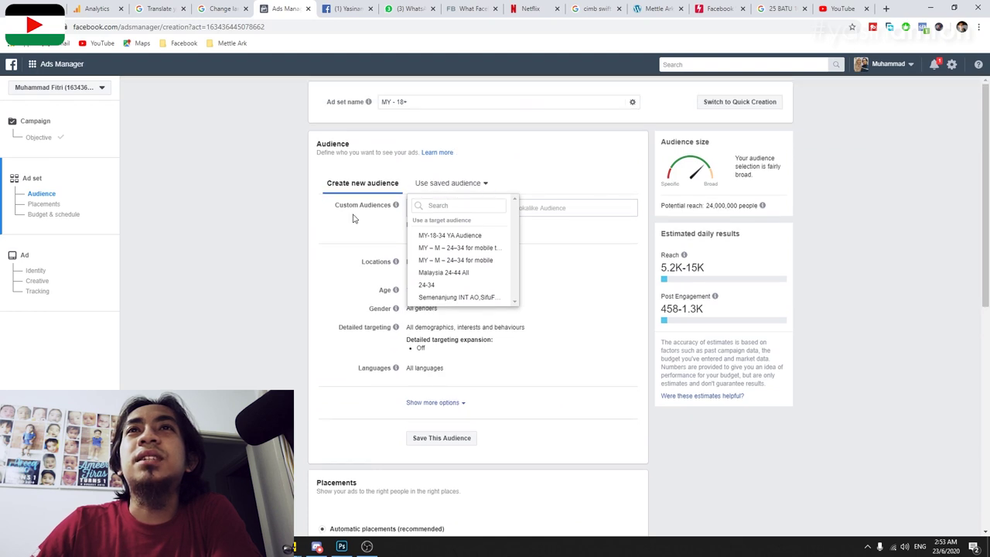
left_click(353, 219)
- Add the "People Who Video My Video 25%" custom audience to the ad set's audience
left_click(438, 213)
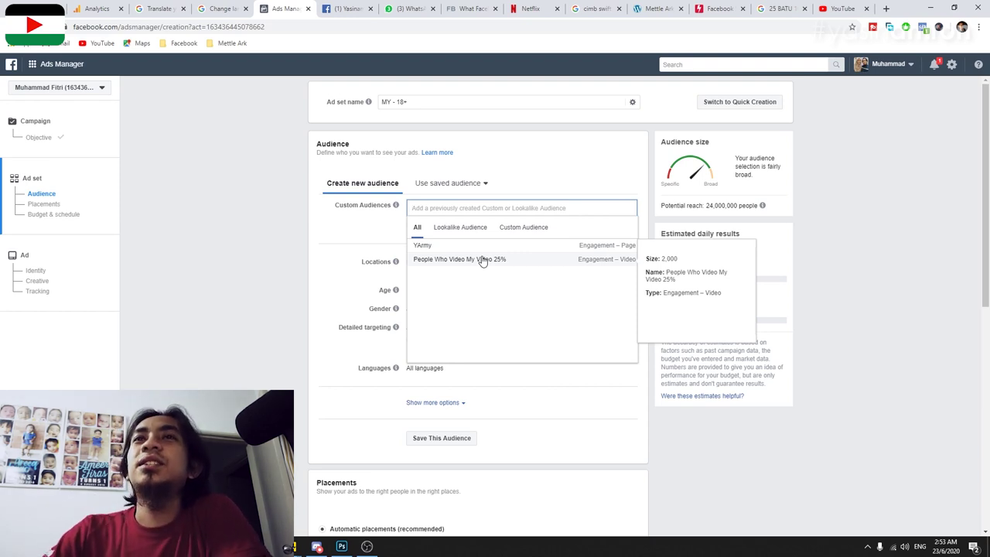
left_click(482, 260)
mouse_move(742, 206)
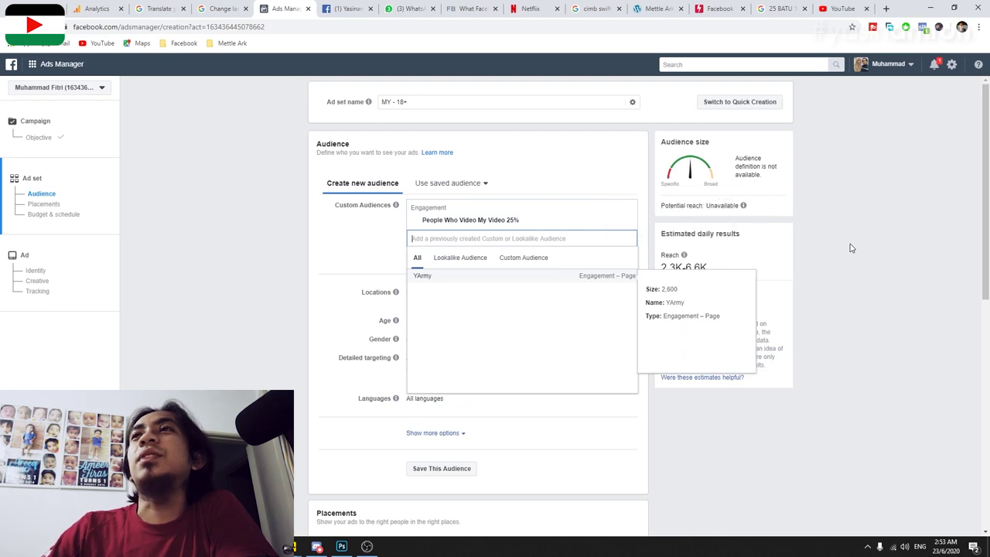